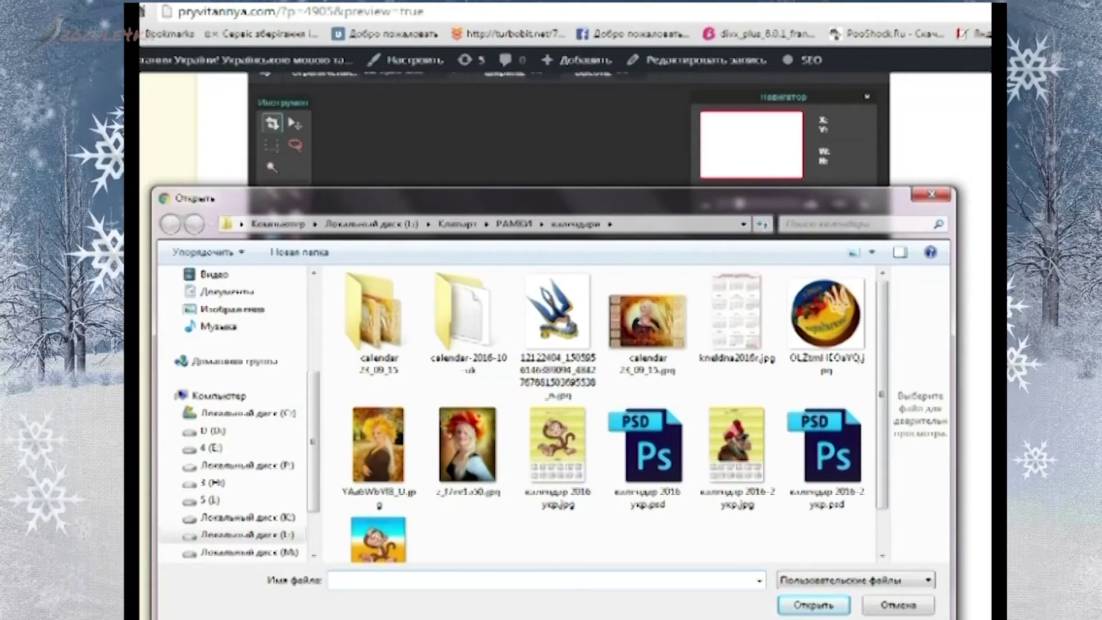
Open calendar 23_09_15-2png.png from the calendar 23_09_15 folder.
double_click(376, 313)
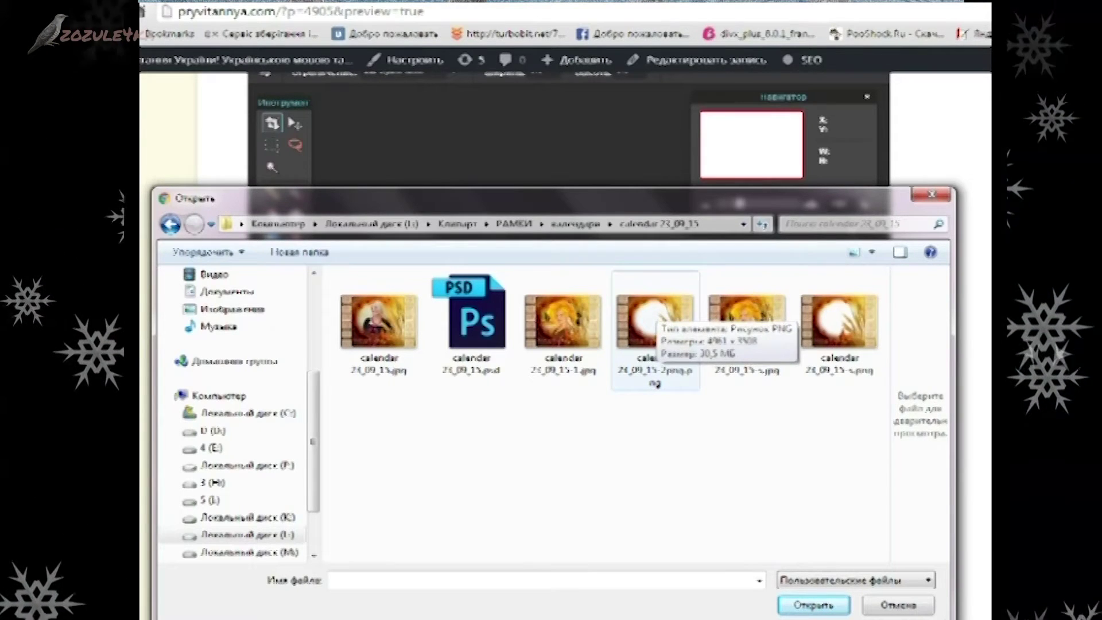
left_click(656, 383)
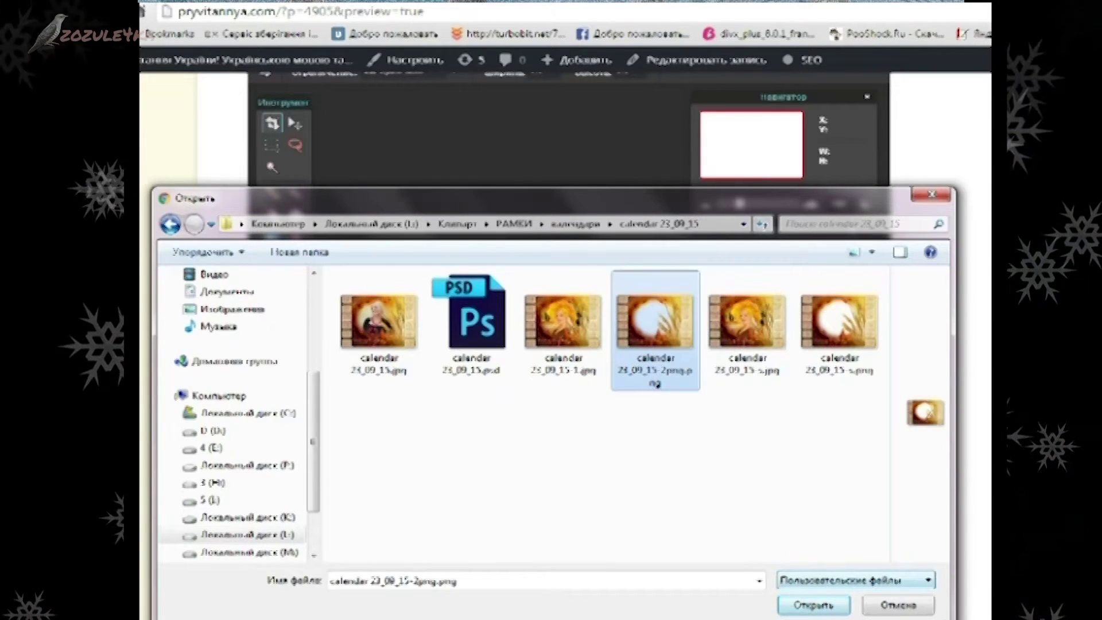
double_click(656, 383)
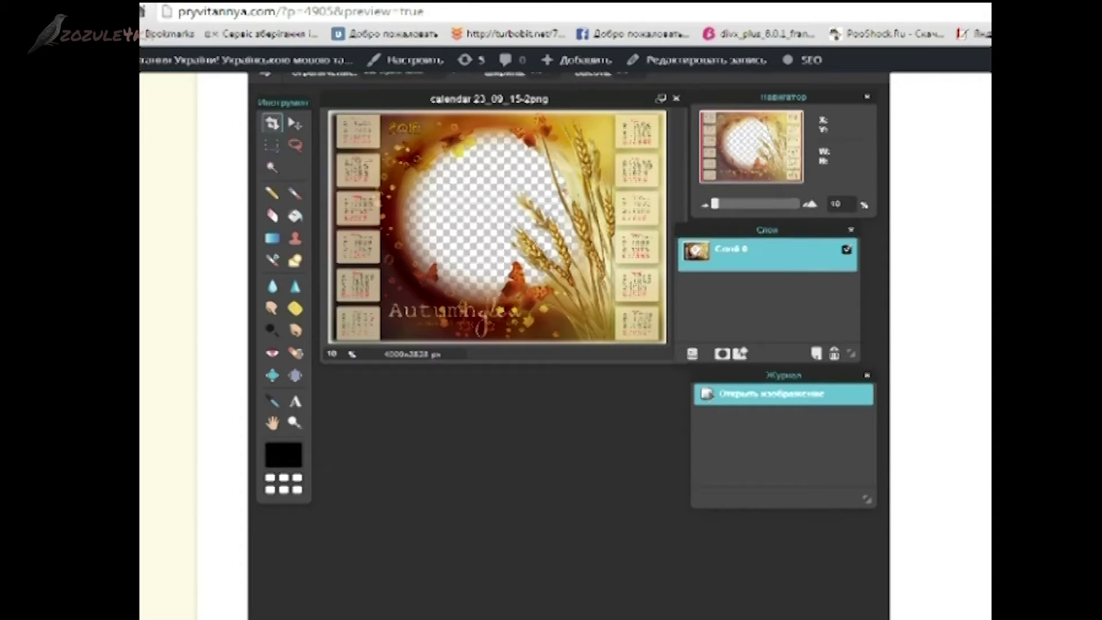
Add YAa6WbYl8_U.jpg from the календари folder as a new layer over the frame.
scroll(568, 310, "up", 1)
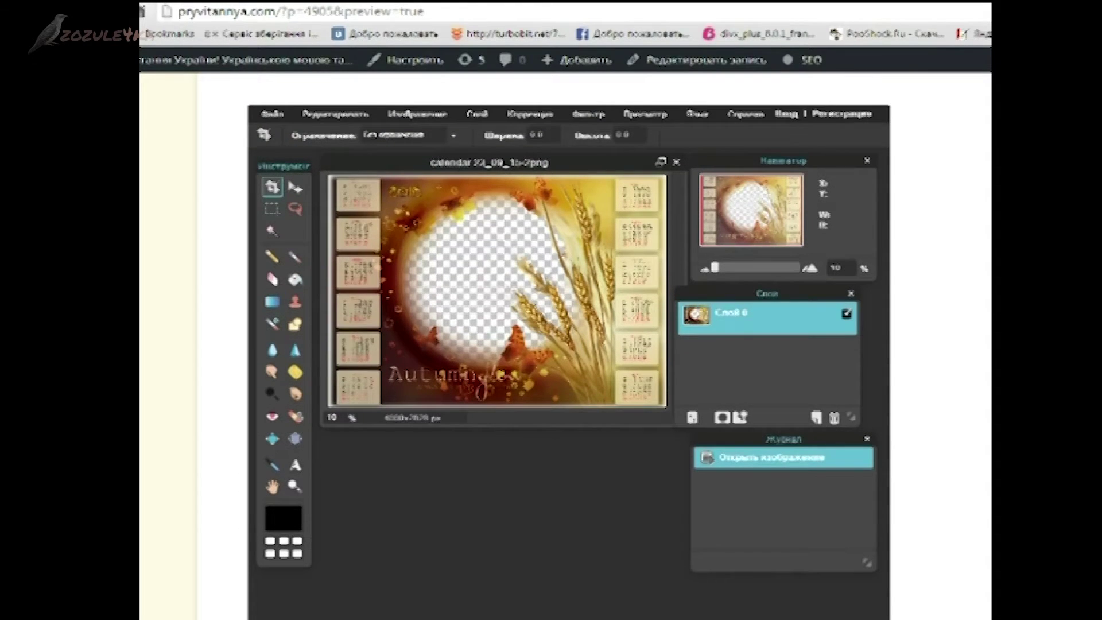
left_click(477, 114)
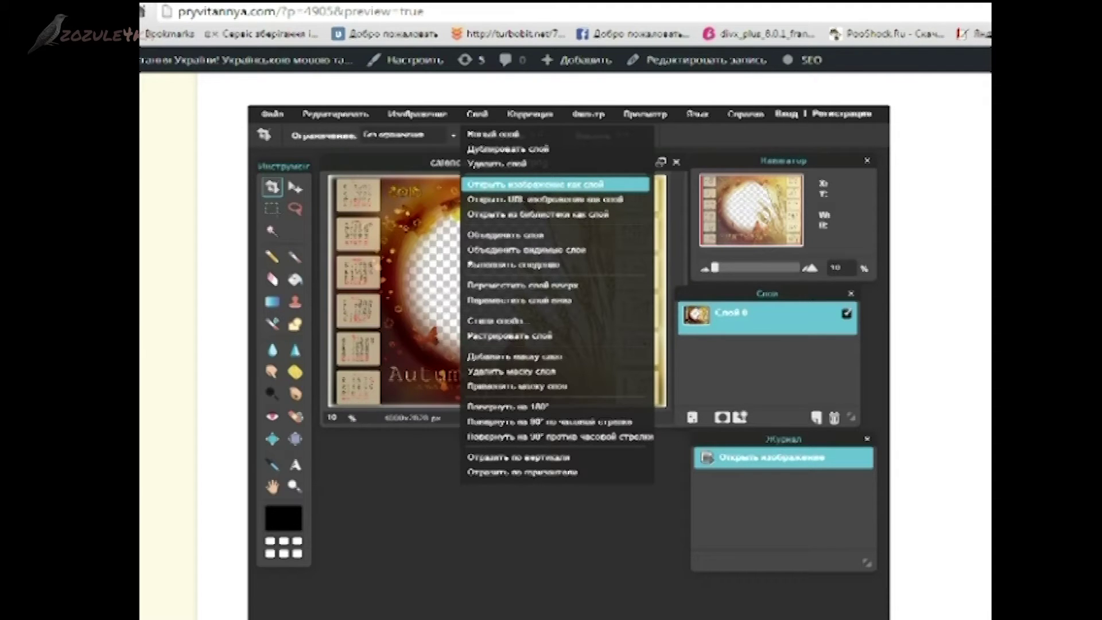
left_click(627, 183)
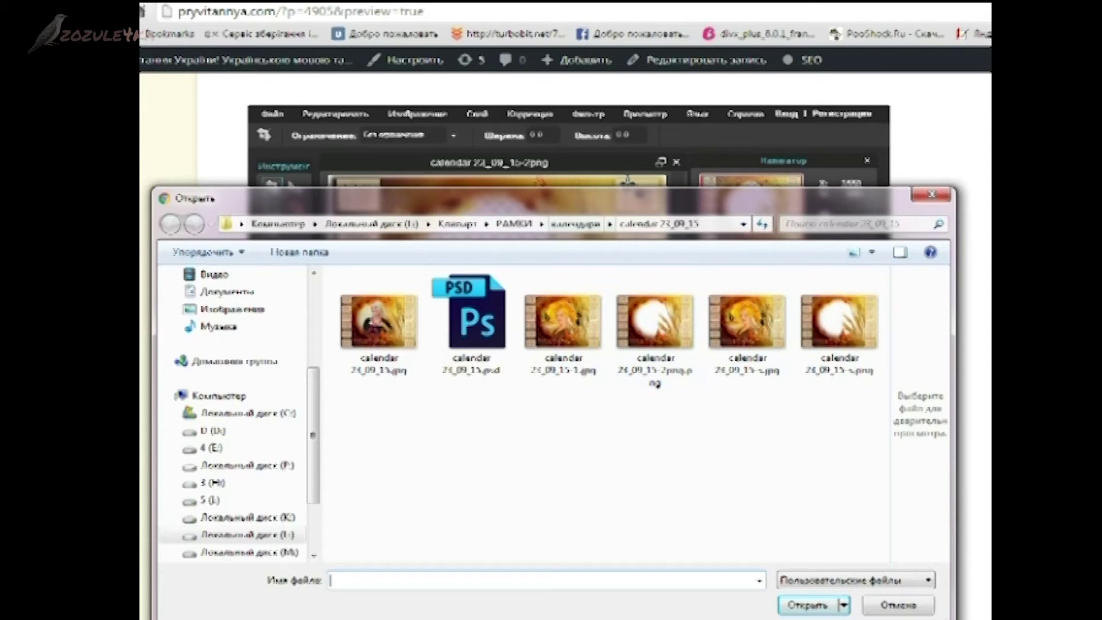
left_click(575, 224)
left_click(379, 447)
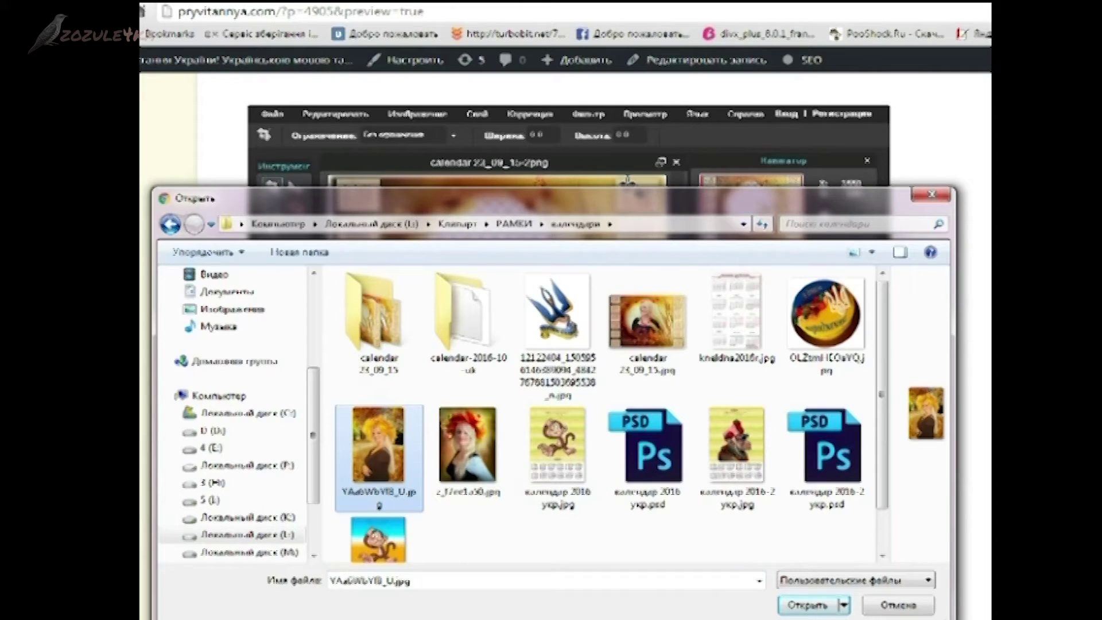
key("Return")
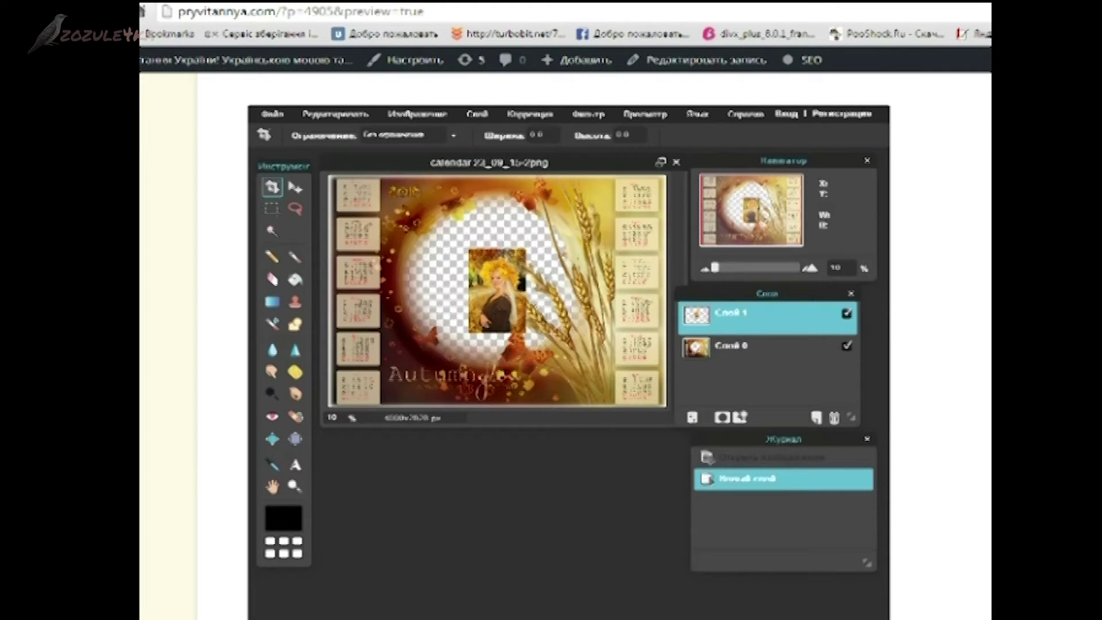
Move the portrait layer Слой 1 below the frame layer Слой 0.
mouse_move(735, 315)
left_mouse_down()
mouse_move(734, 362)
mouse_move(735, 347)
left_mouse_up()
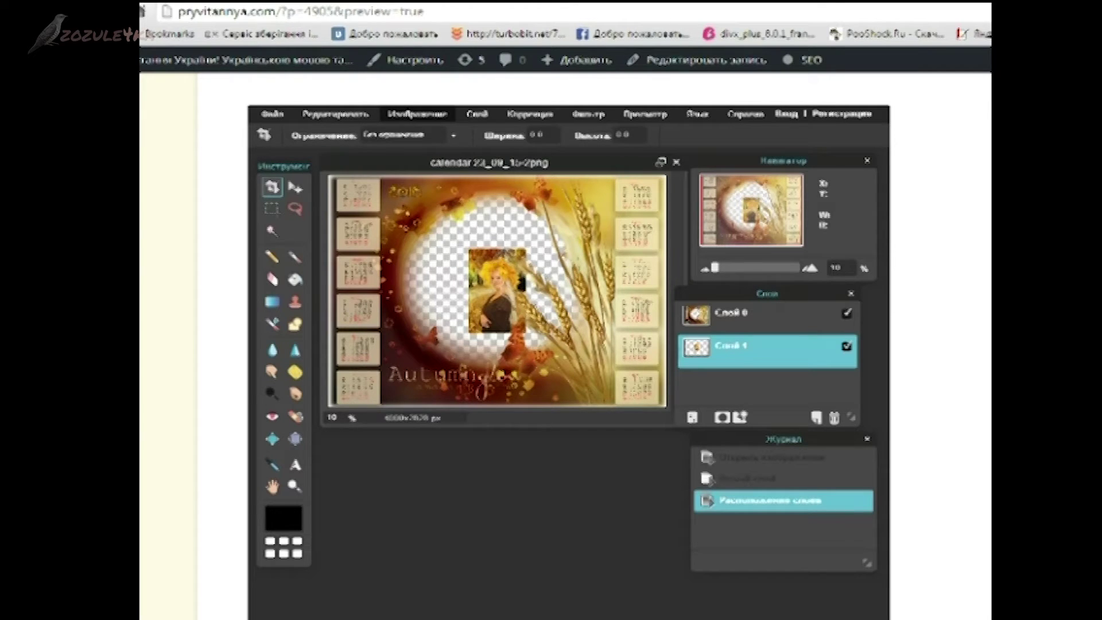
left_click(417, 114)
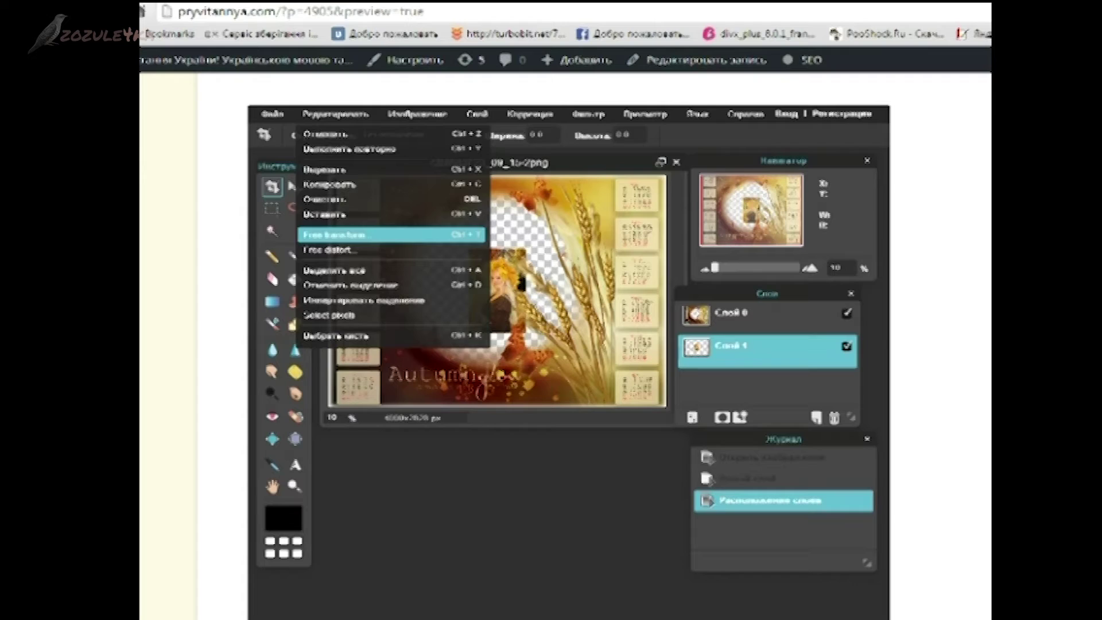
Free-transform the portrait larger and shift it left and down to fill the oval.
left_click(344, 234)
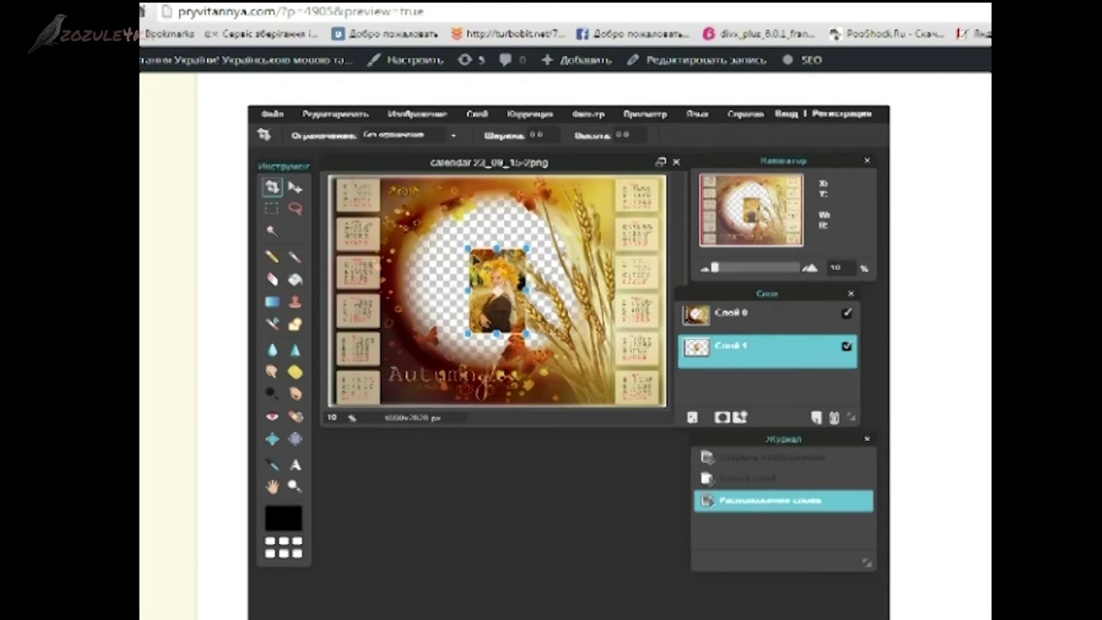
mouse_move(468, 248)
left_mouse_down()
mouse_move(430, 192)
mouse_move(337, 140)
left_mouse_up()
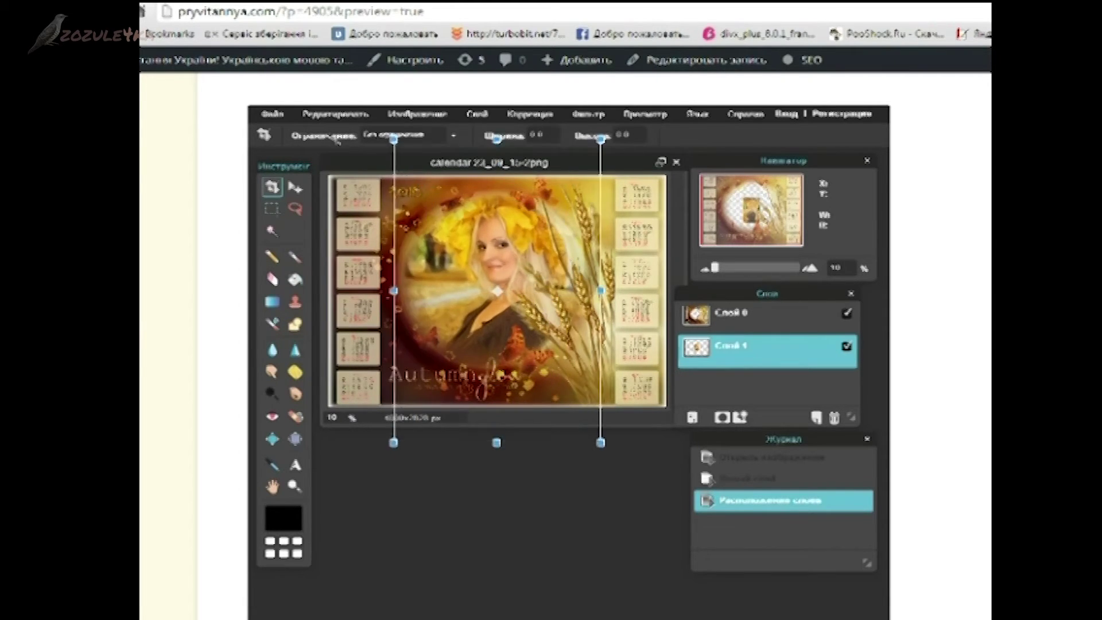
left_click_drag(566, 287, 547, 298)
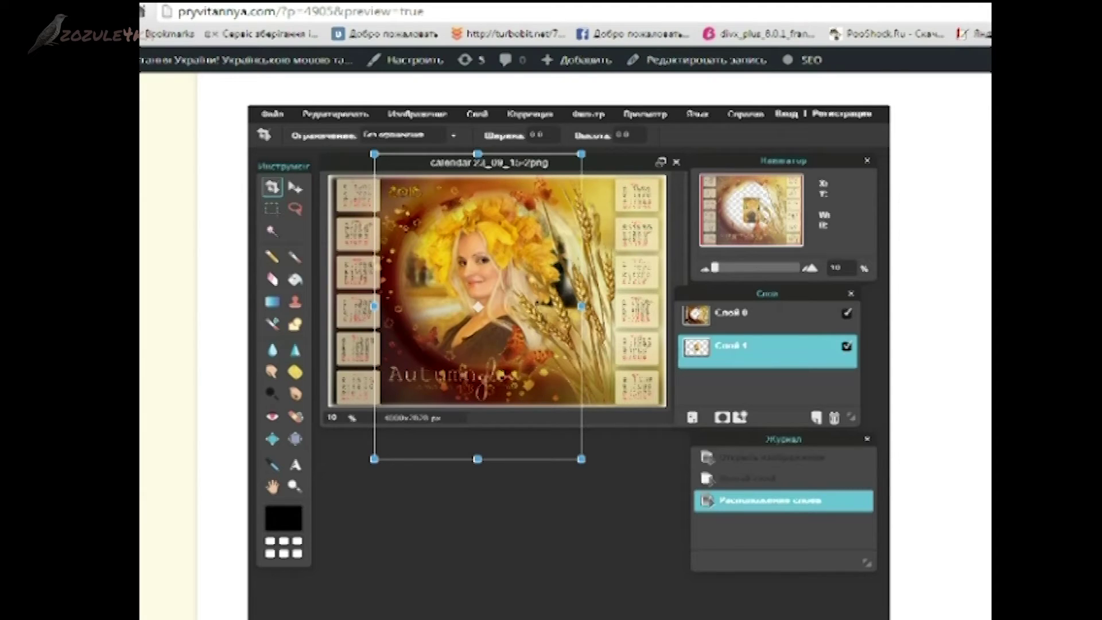
key("Return")
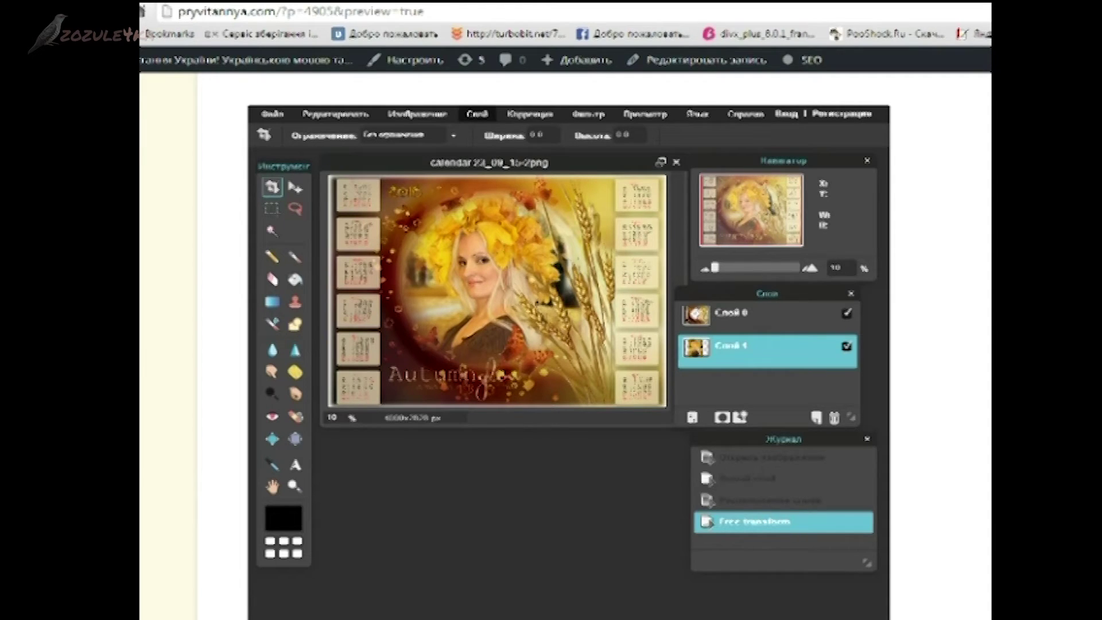
left_click(477, 113)
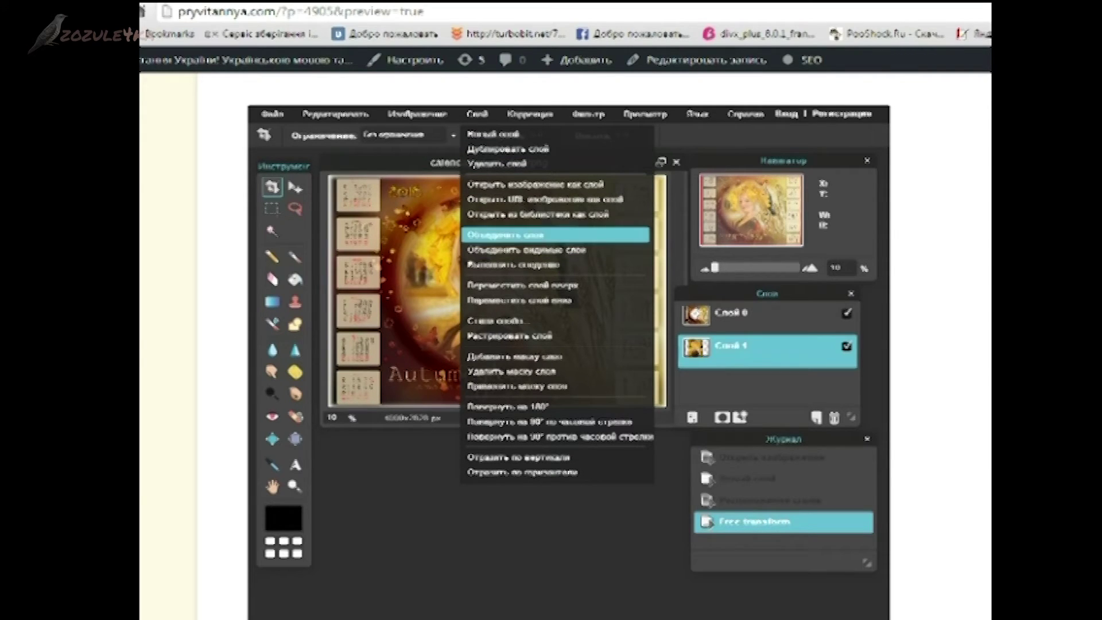
Merge the portrait and calendar frame layers.
left_click(559, 235)
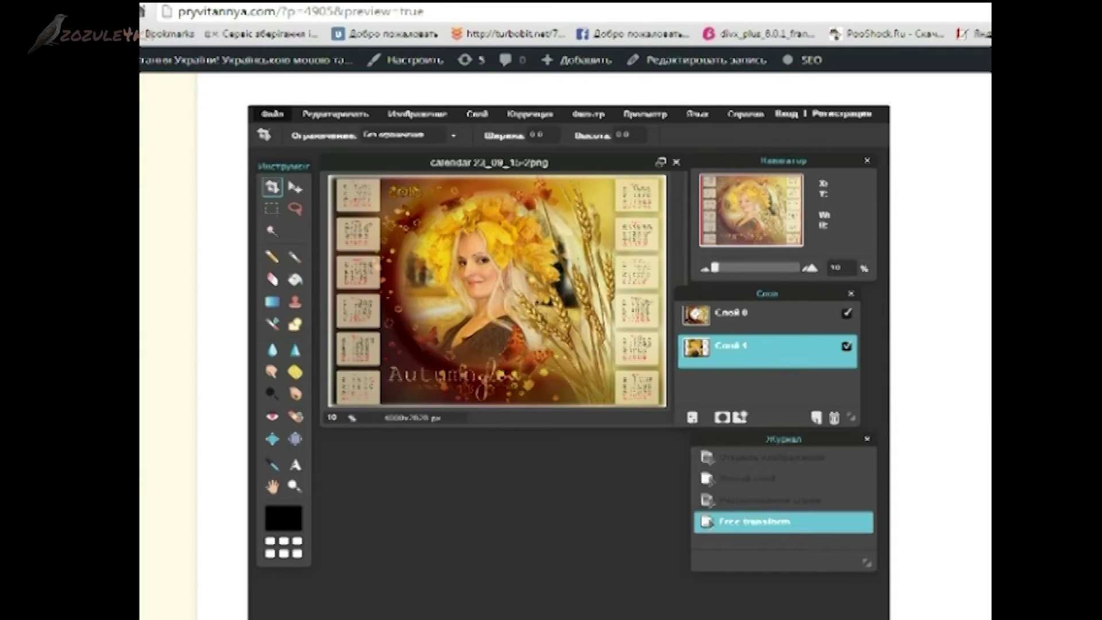
left_click(272, 113)
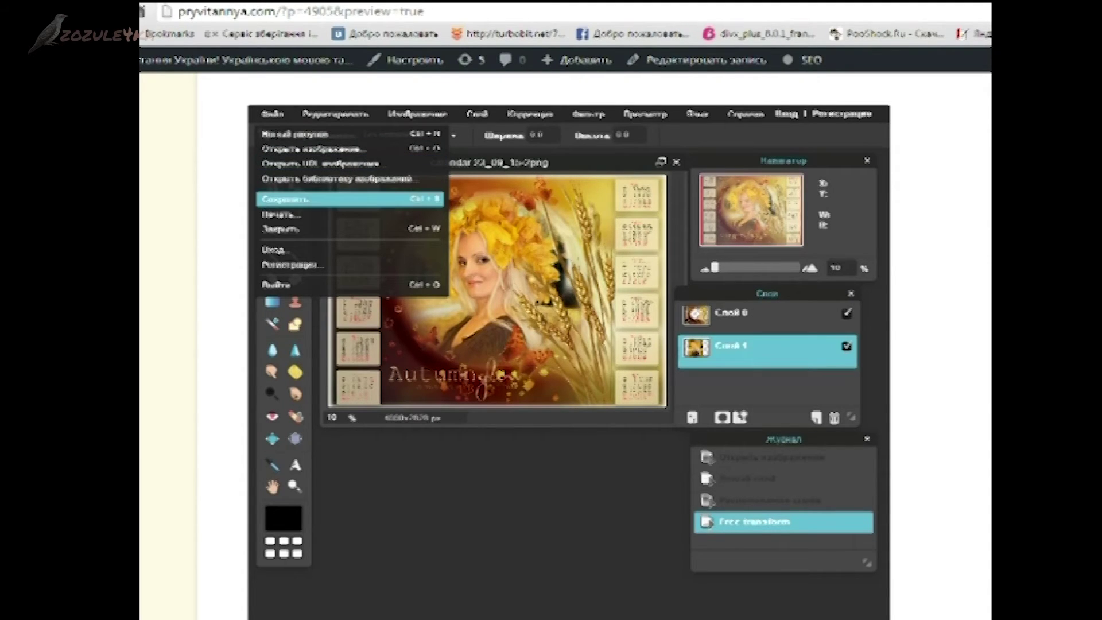
Set up the save as JPEG at quality 100 with the file name shortened to calendar.
left_click(285, 199)
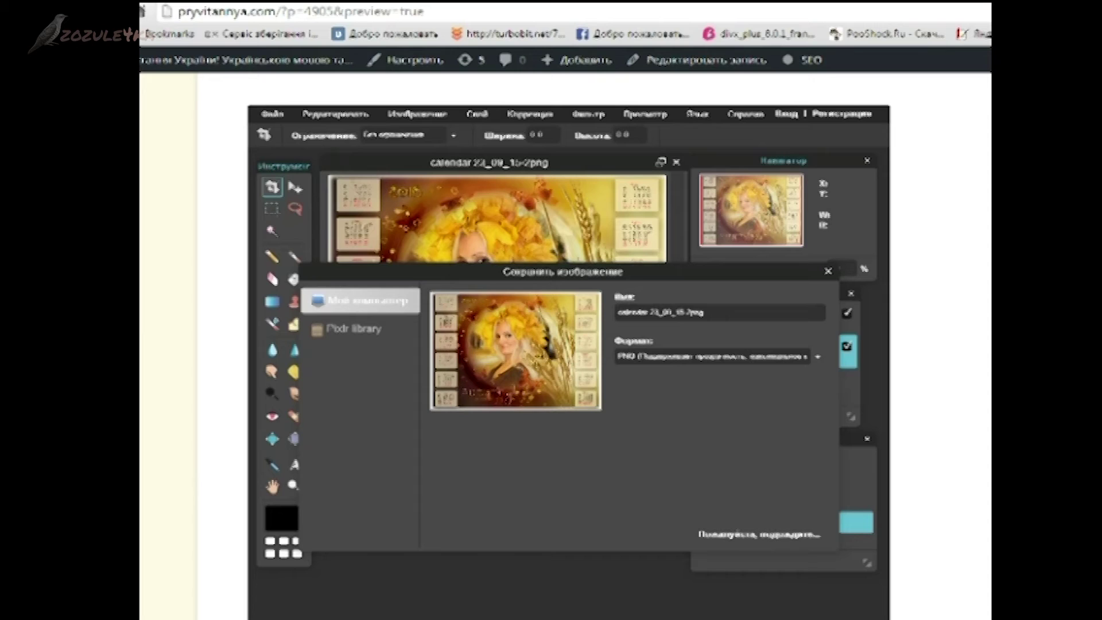
left_click(711, 356)
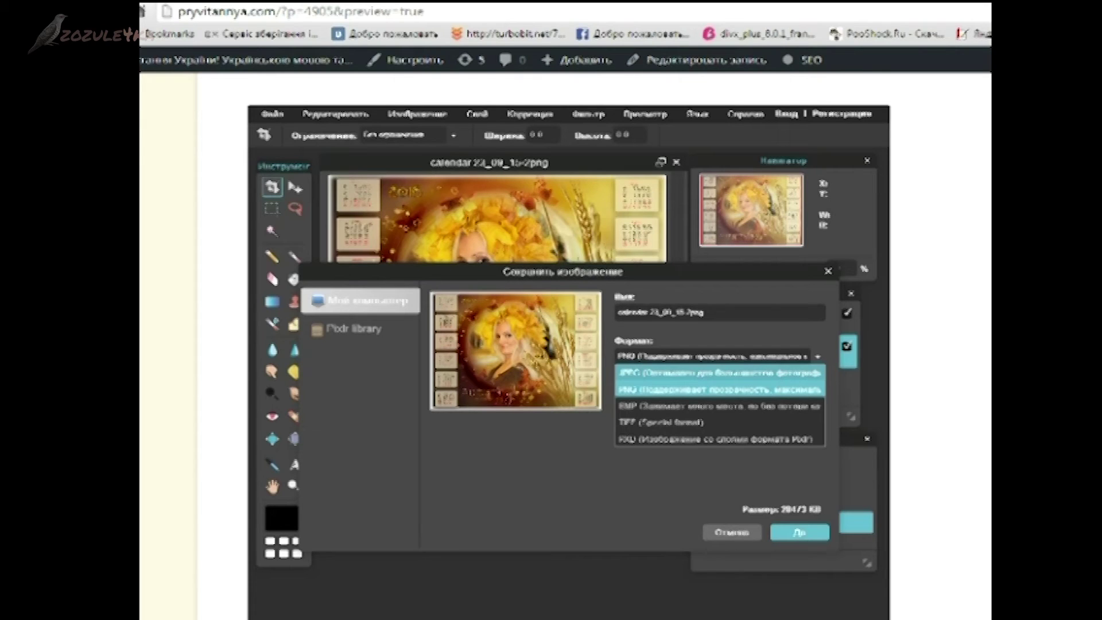
left_click(717, 373)
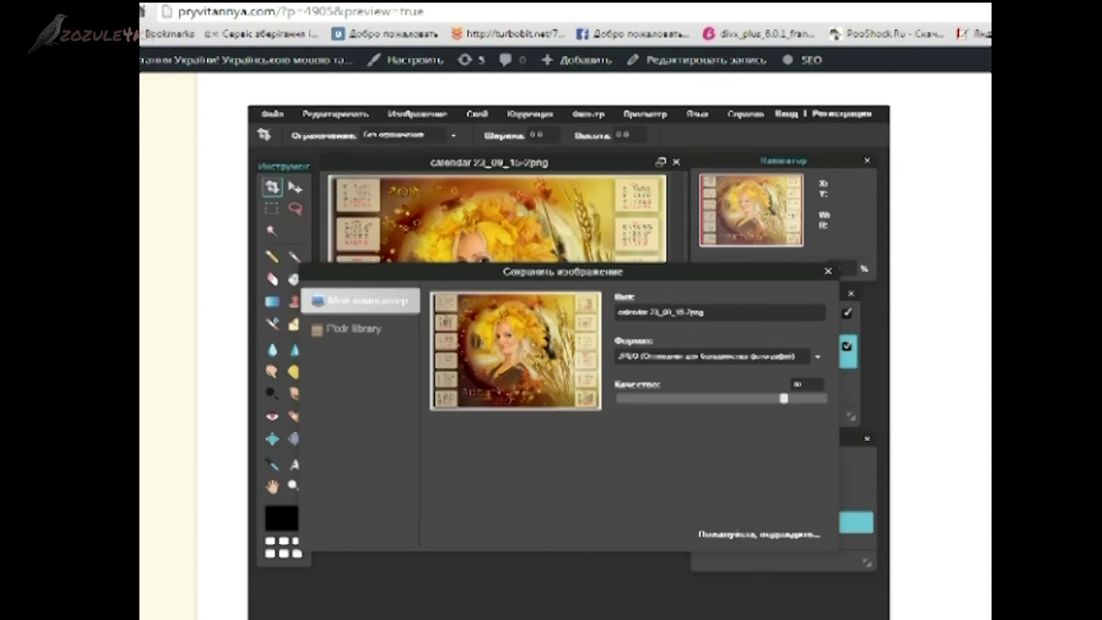
left_click_drag(784, 398, 826, 398)
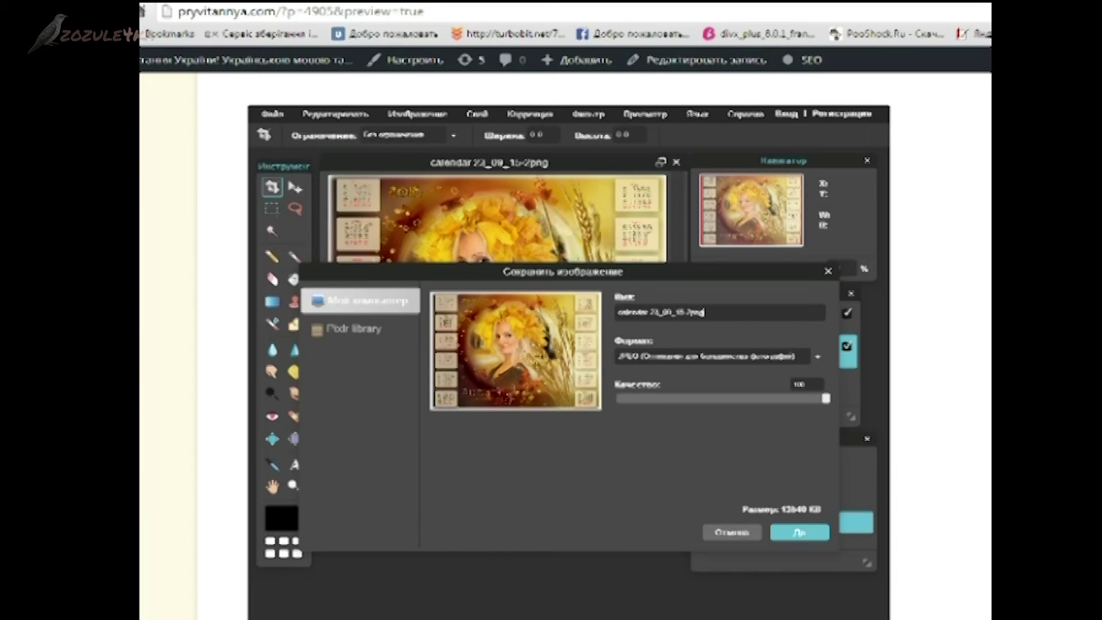
left_click_drag(705, 312, 617, 313)
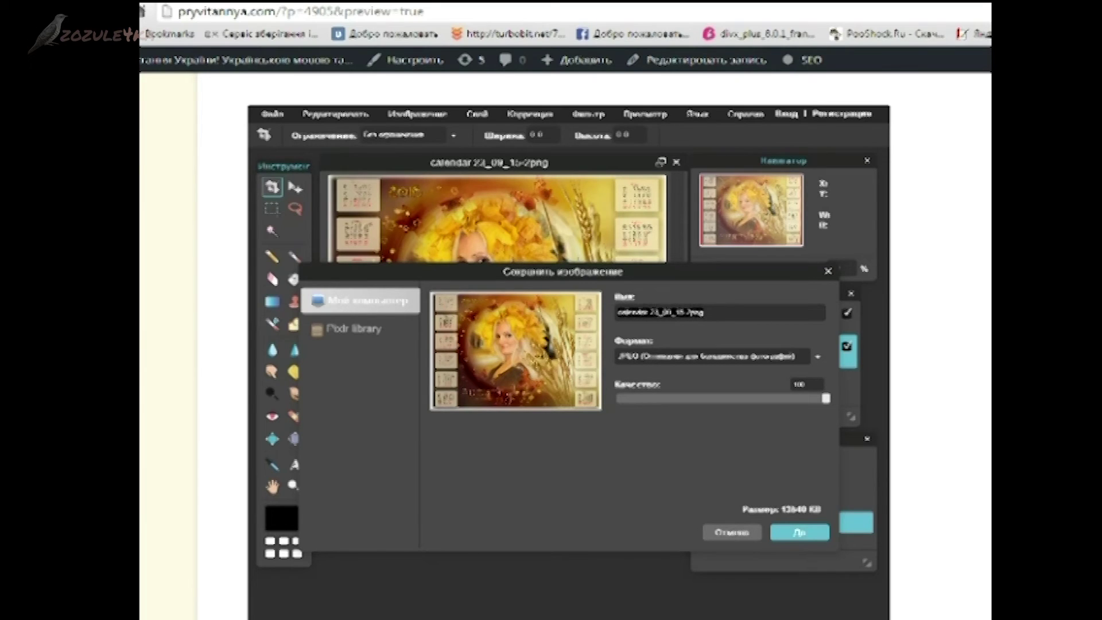
key("End")
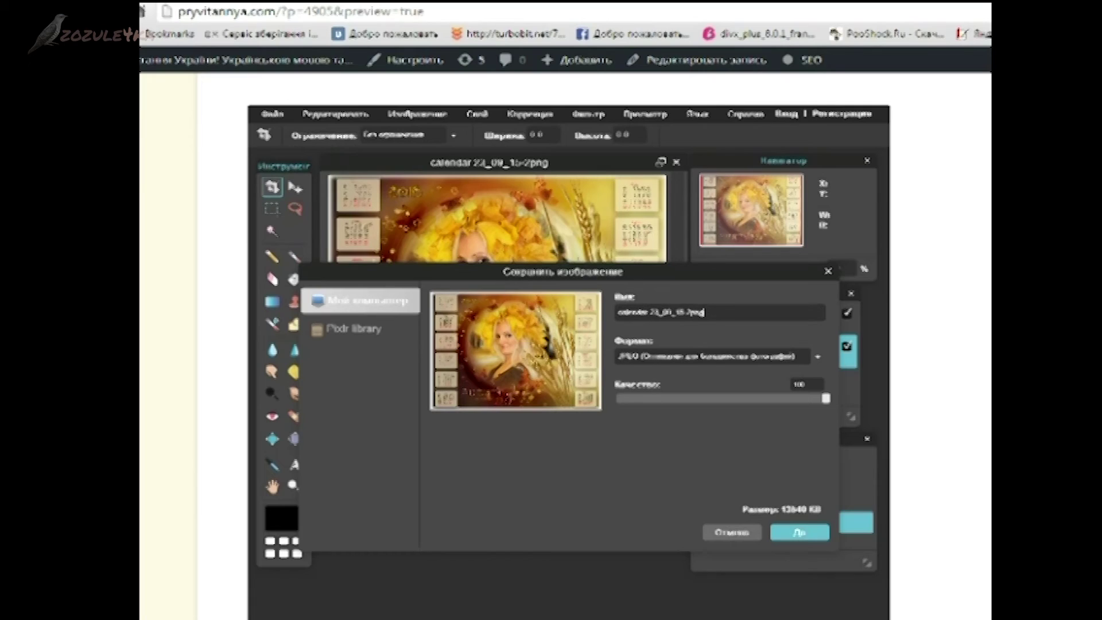
key("BackSpace")
key("BackSpace")
key("BackSpace")
key("BackSpace")
key("BackSpace")
key("BackSpace")
key("BackSpace")
key("BackSpace")
key("BackSpace")
key("BackSpace")
key("BackSpace")
key("BackSpace")
key("BackSpace")
key("Return")
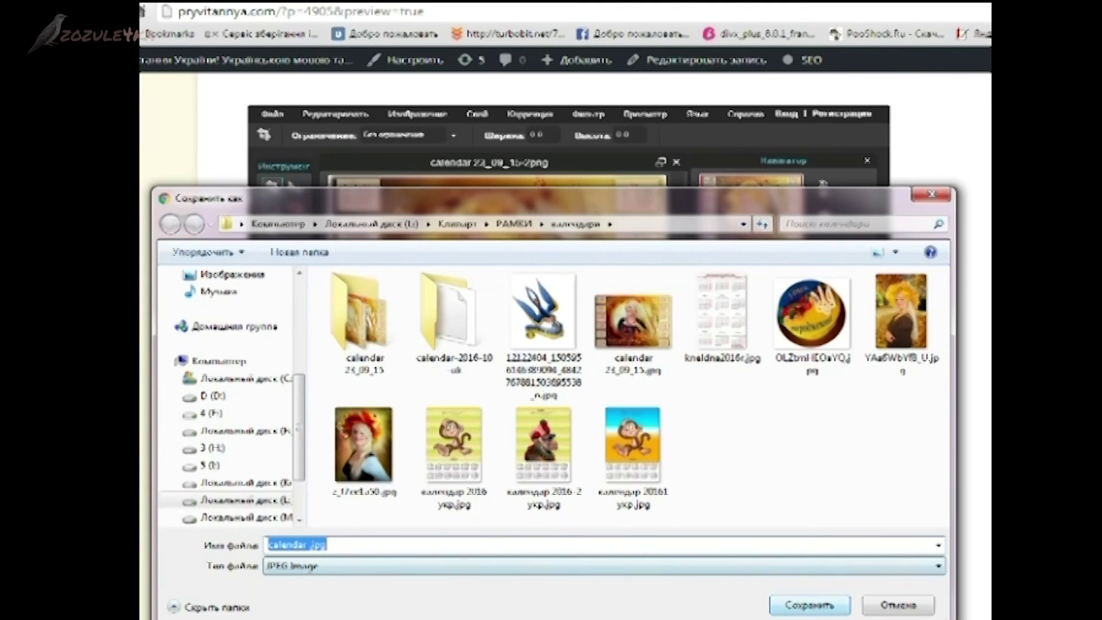
Confirm saving calendar.jpg into the календари folder.
key("Return")
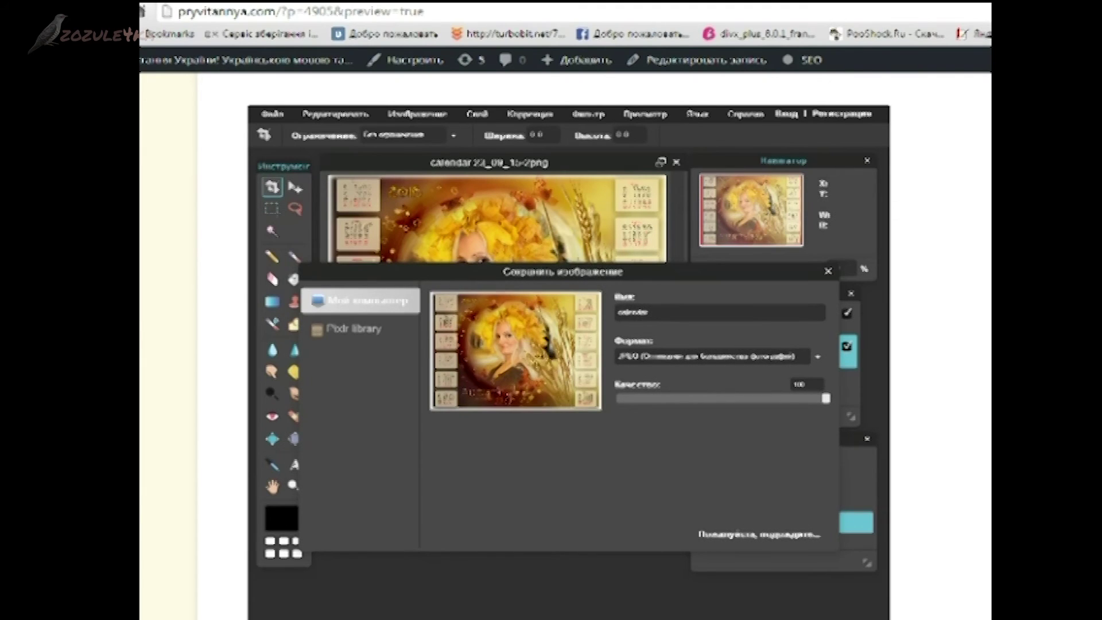